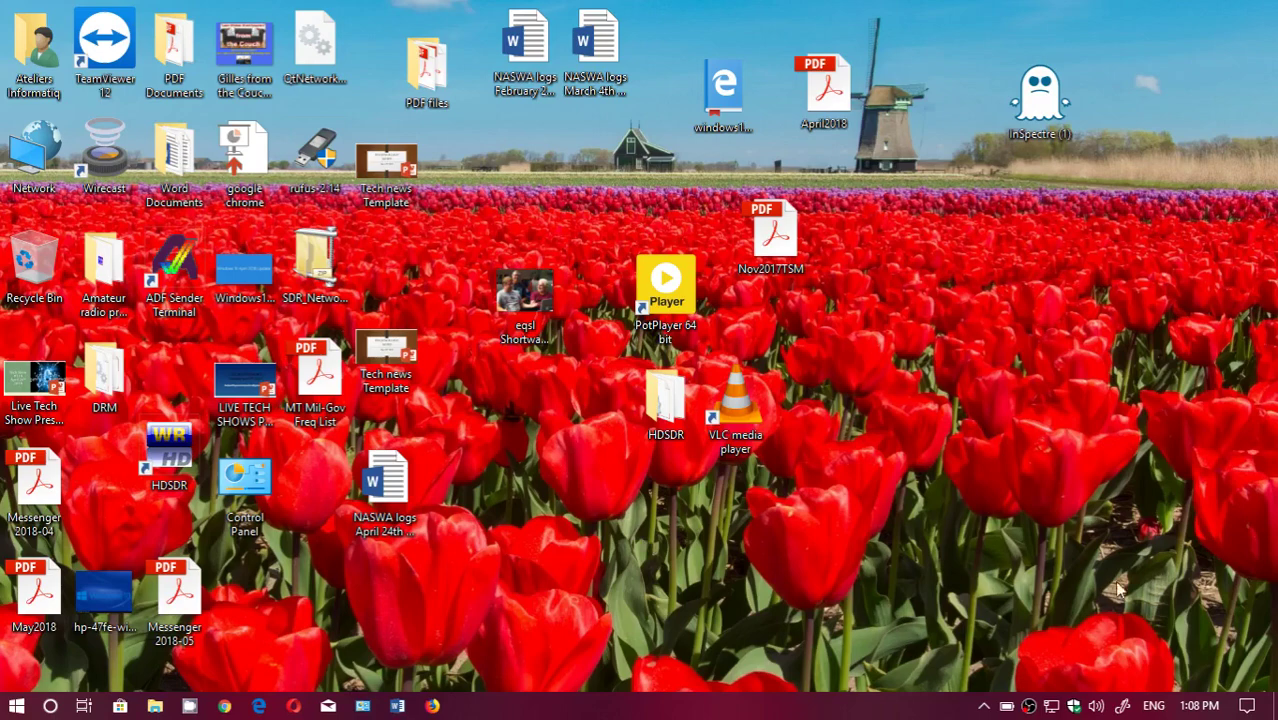
Step: Close Windows Settings, then launch Defender Security Center to its Virus & threat protection page
{"action": "left_click", "coordinate": [1247, 706]}
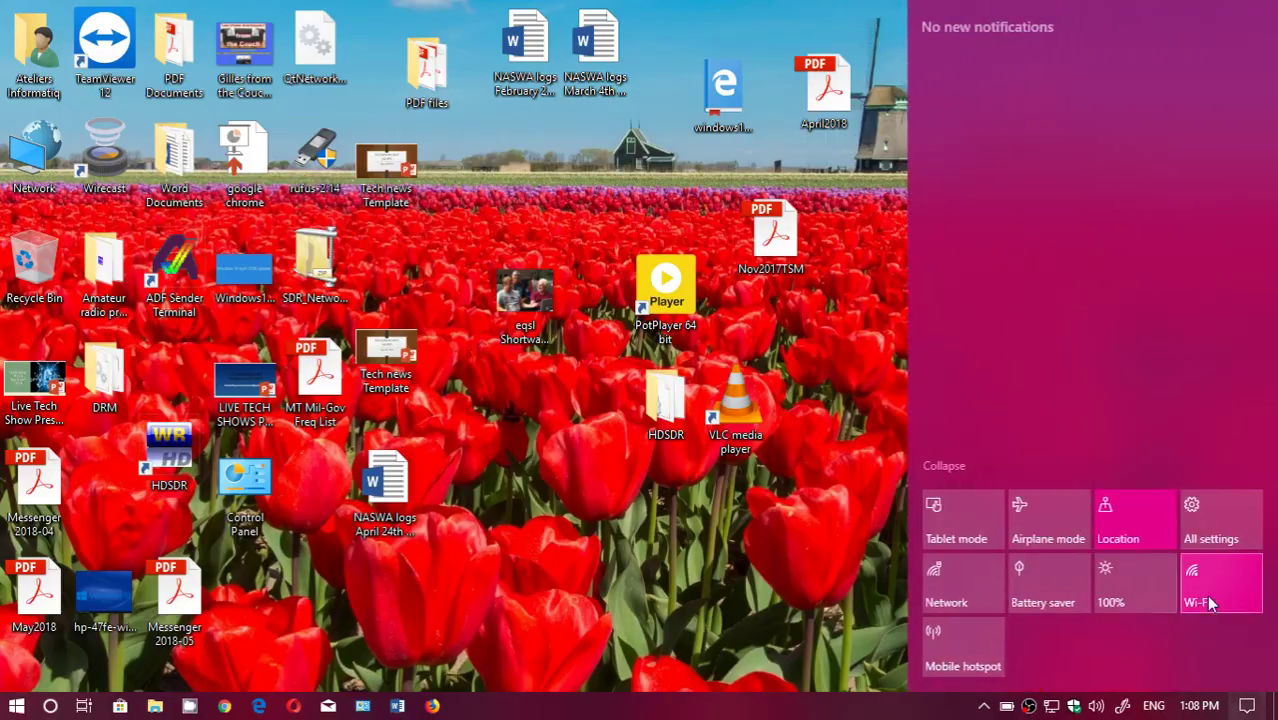
{"action": "left_click", "coordinate": [1227, 520]}
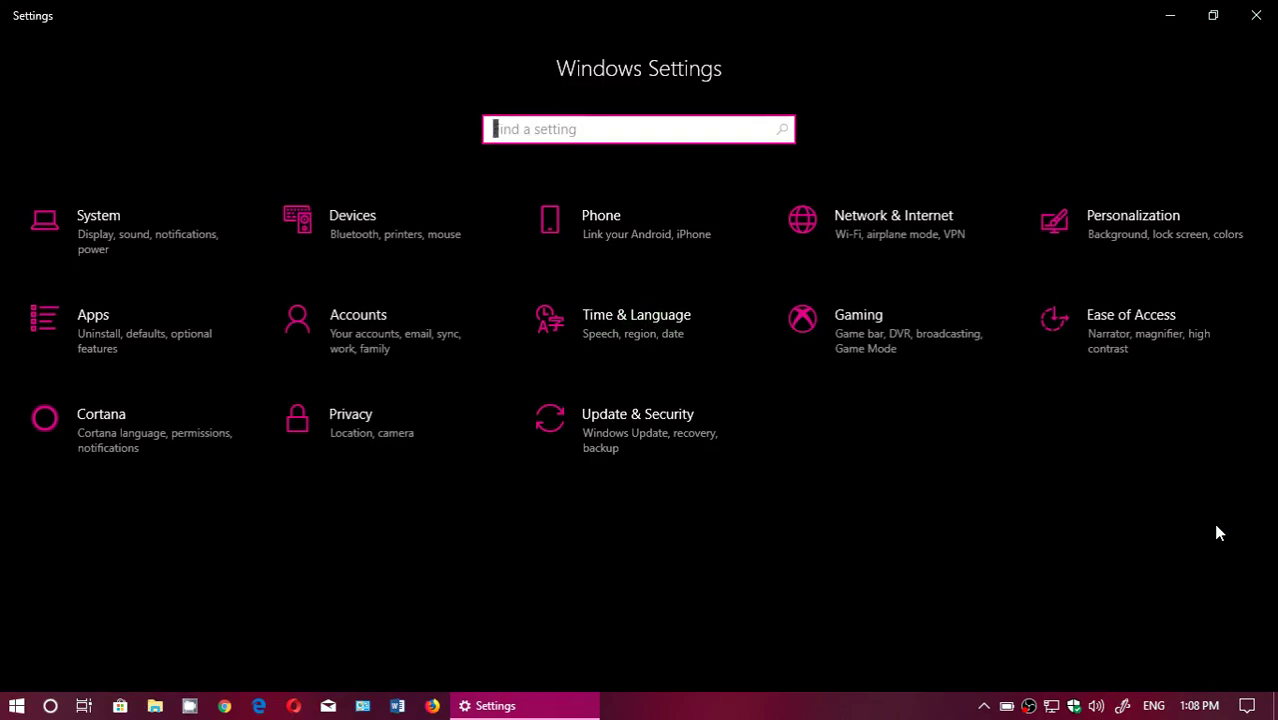
{"action": "left_click", "coordinate": [1256, 15]}
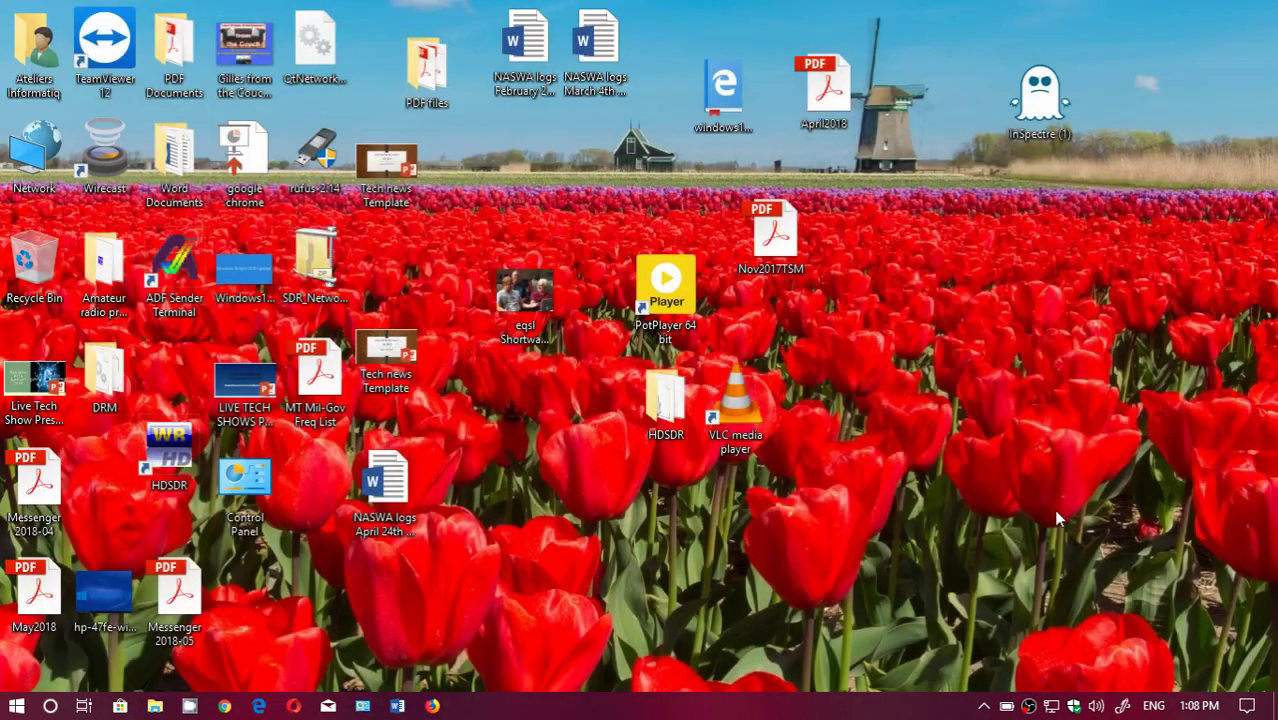
{"action": "left_click", "coordinate": [1073, 705]}
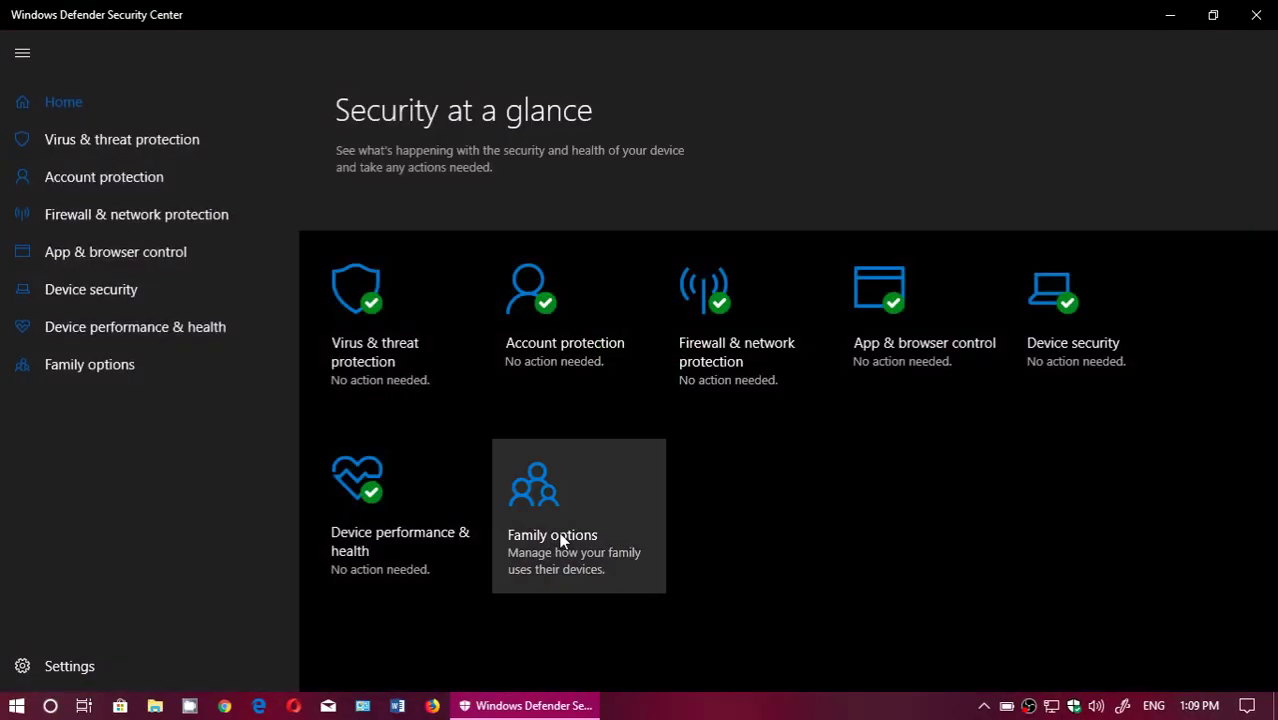
{"action": "left_click", "coordinate": [369, 341]}
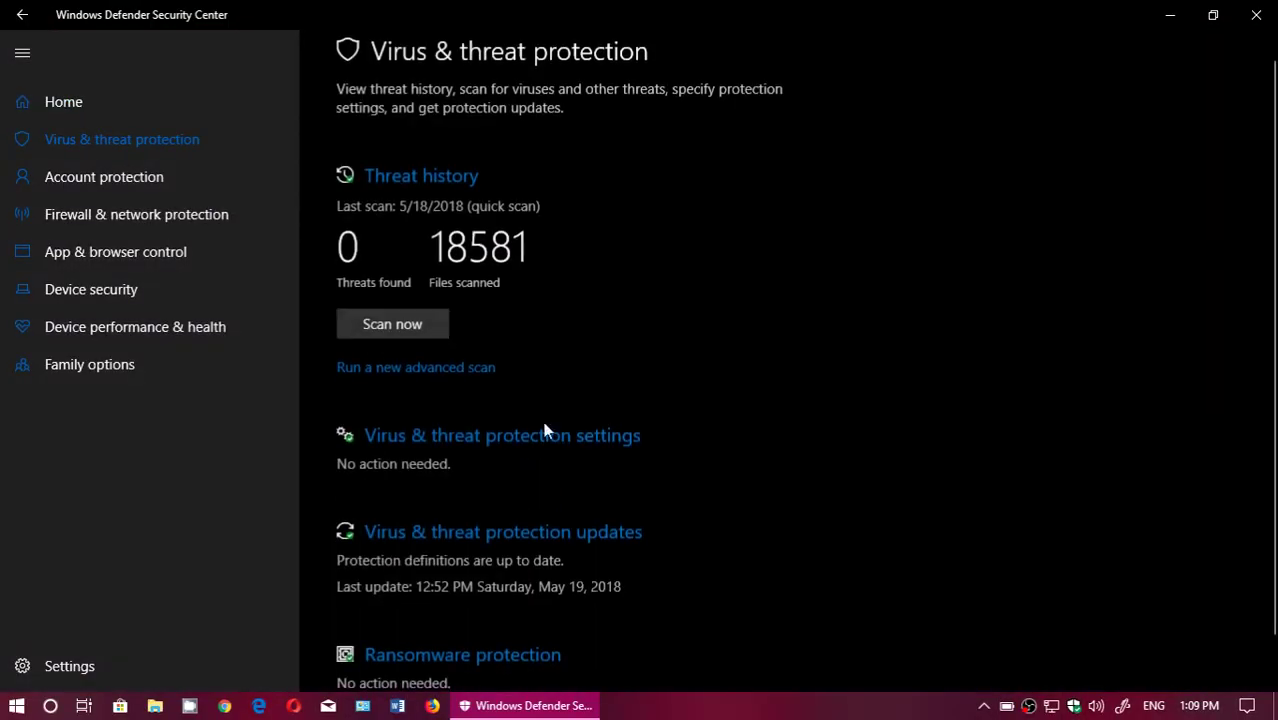
{"action": "scroll", "coordinate": [638, 490], "scroll_direction": "down", "scroll_amount": 1}
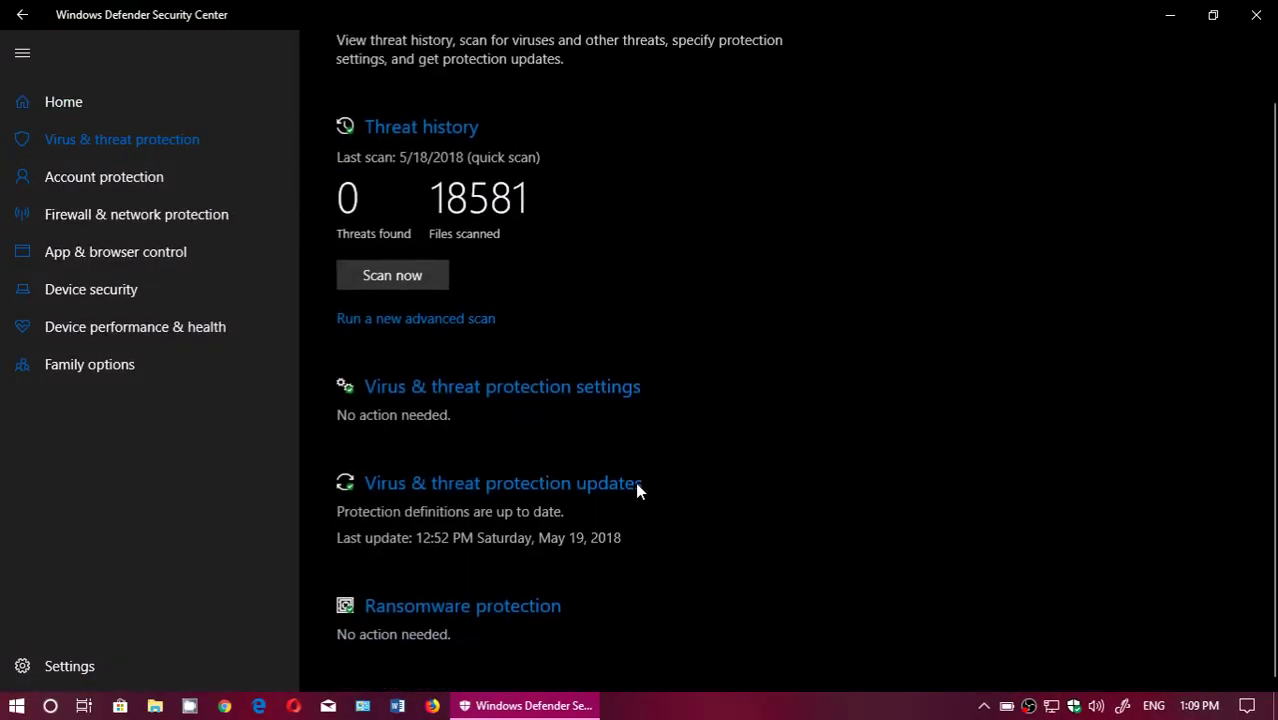
Step: Go to the Ransomware protection page
{"action": "left_click", "coordinate": [512, 605]}
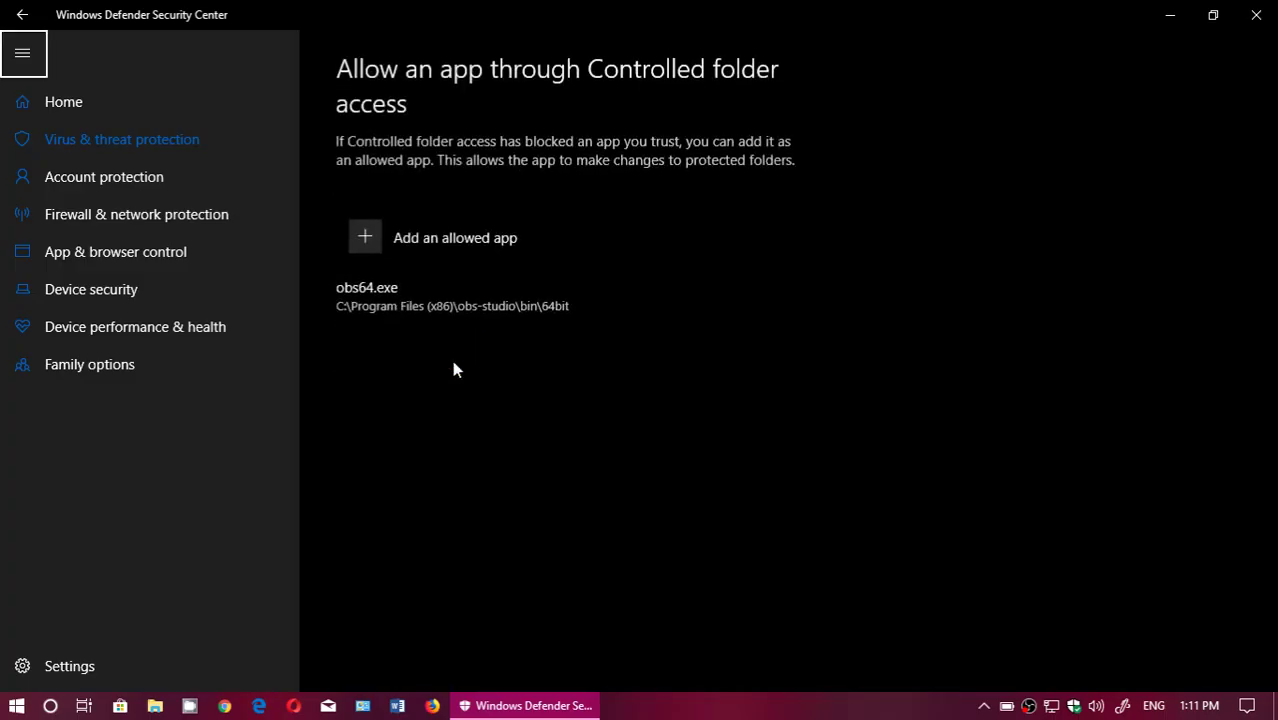
{"action": "left_click", "coordinate": [374, 239]}
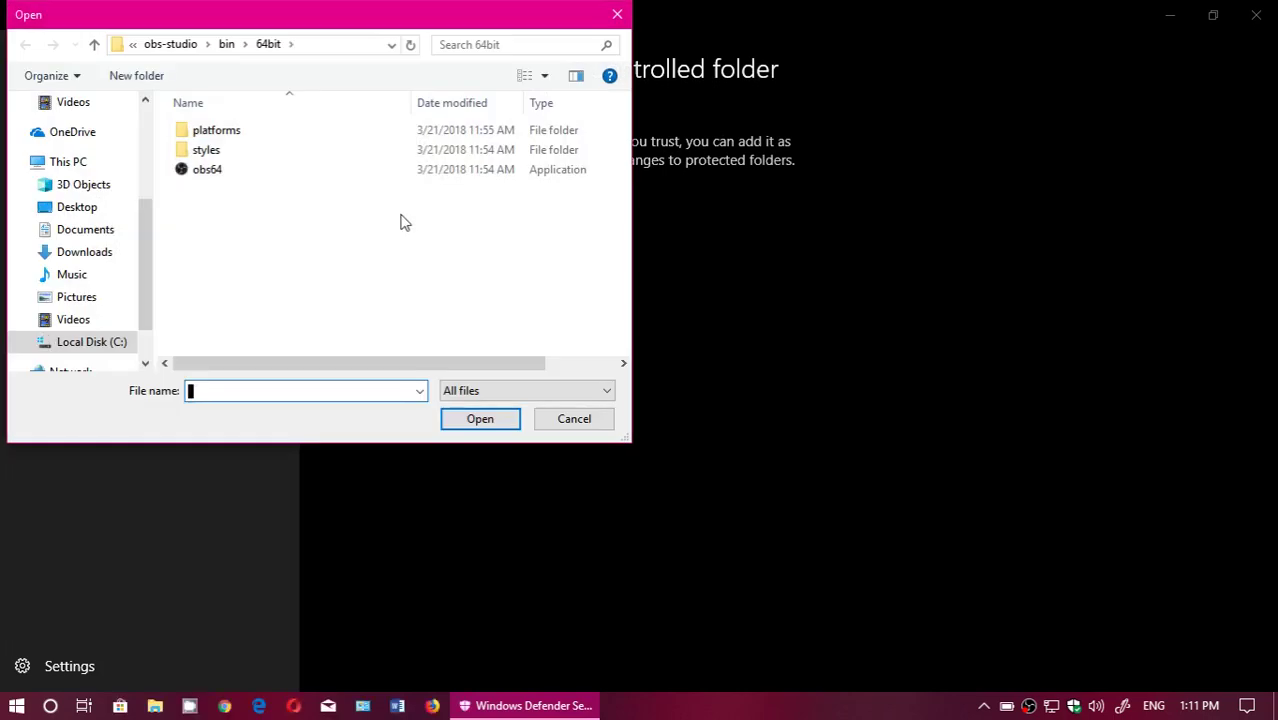
{"action": "left_click", "coordinate": [620, 15]}
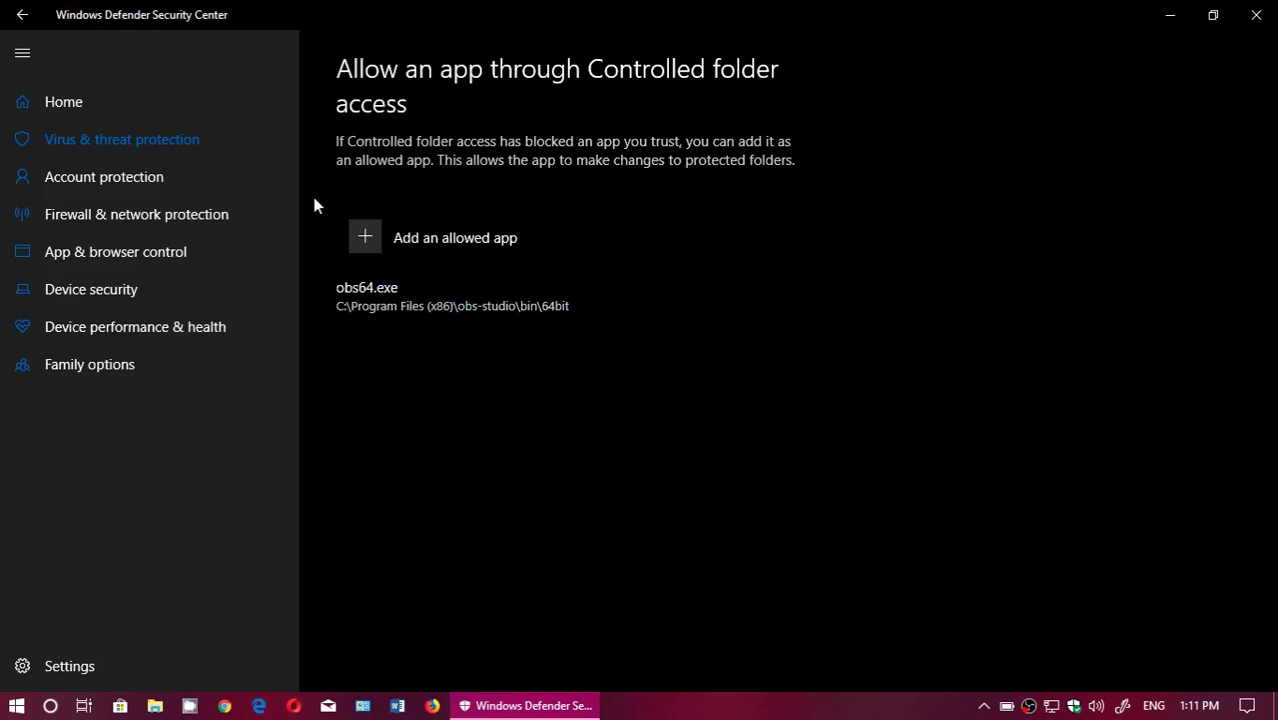
Step: Go back to the Ransomware protection page
{"action": "left_click", "coordinate": [22, 14]}
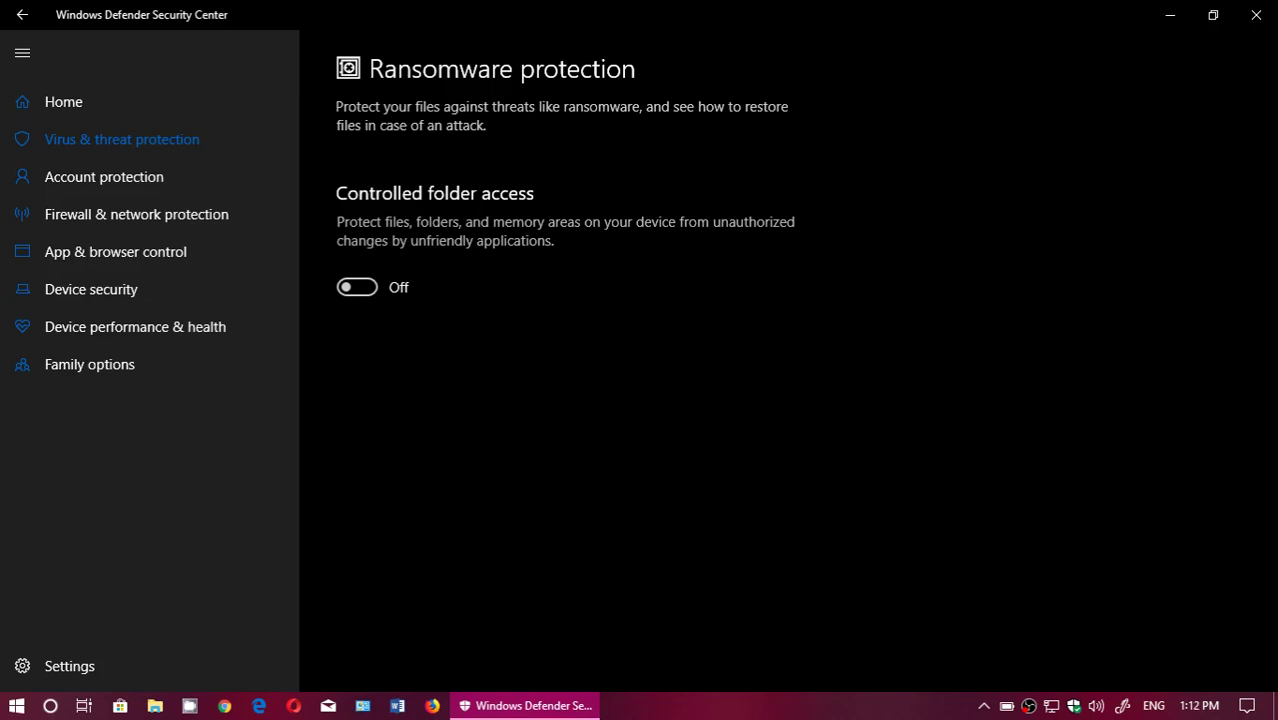
{"action": "left_click", "coordinate": [1256, 15]}
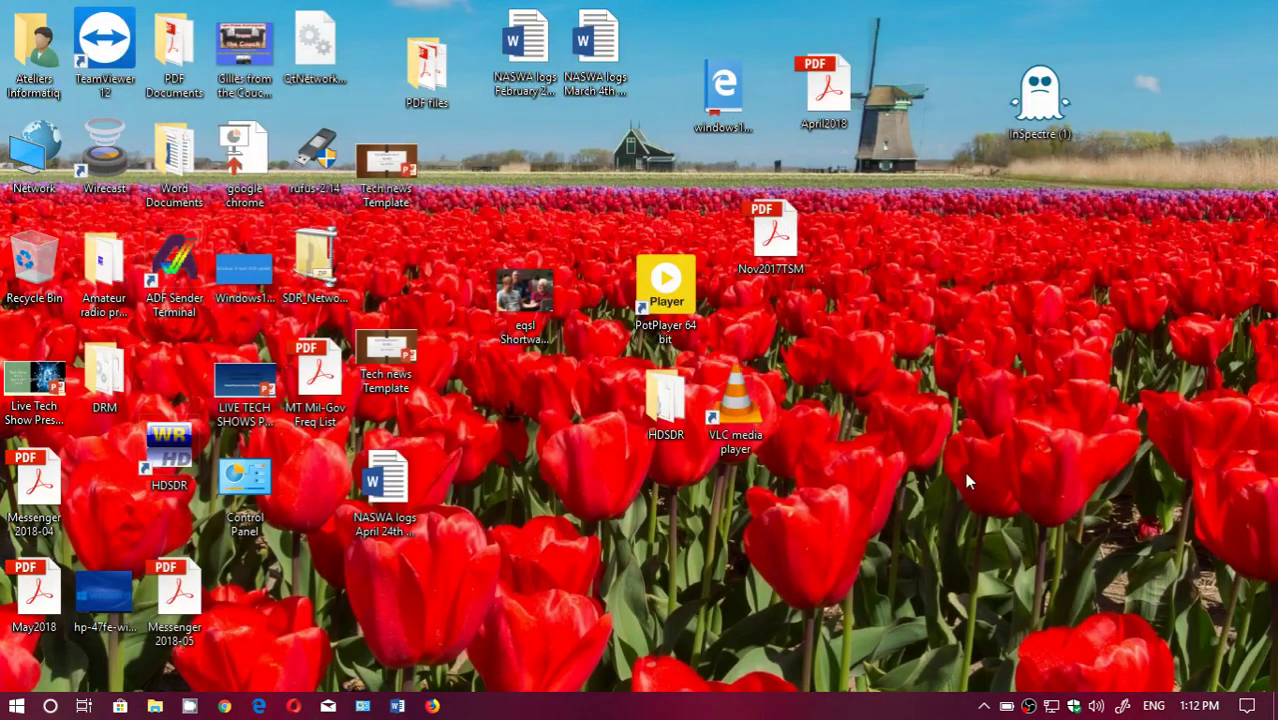